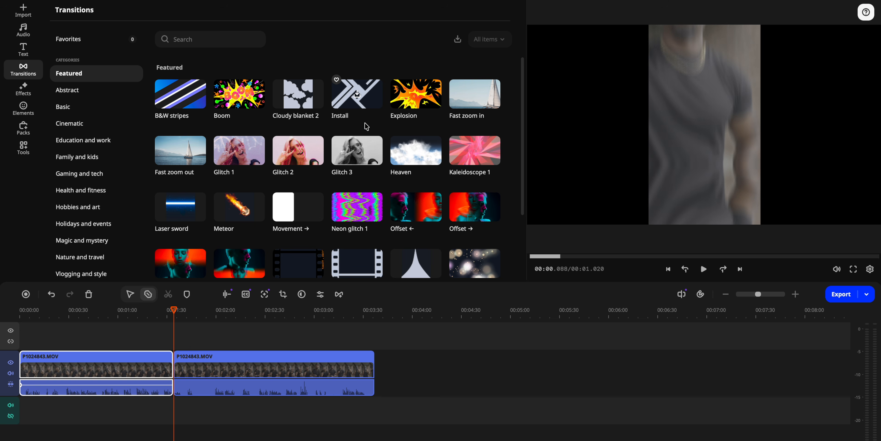
Add the Glitch 3 transition at the cut between the two P1024843.MOV clips and lengthen it
scroll(286, 171, "down", 4)
scroll(285, 171, "up", 6)
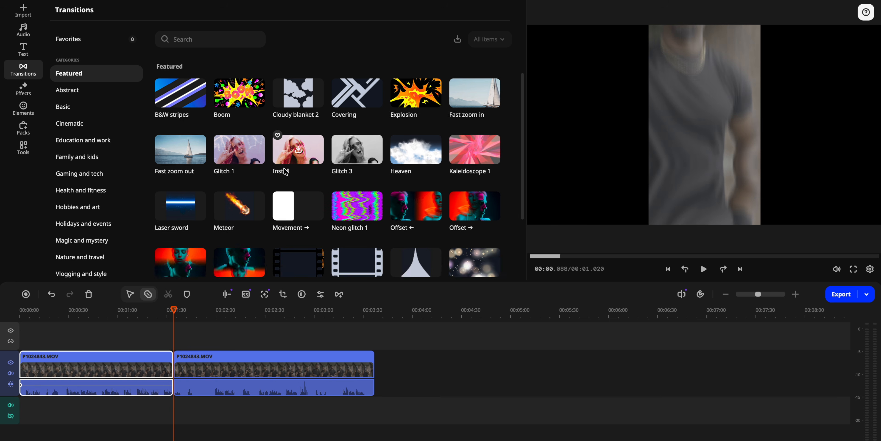
scroll(285, 171, "down", 10)
scroll(284, 170, "up", 10)
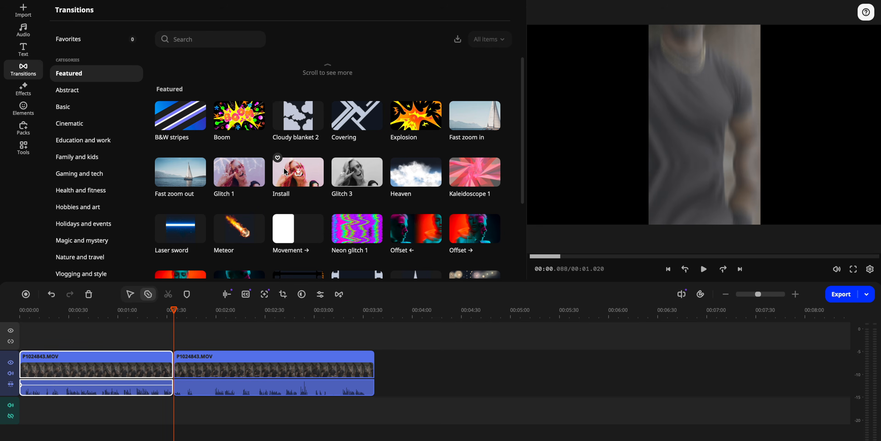
left_click_drag(281, 111, 341, 368)
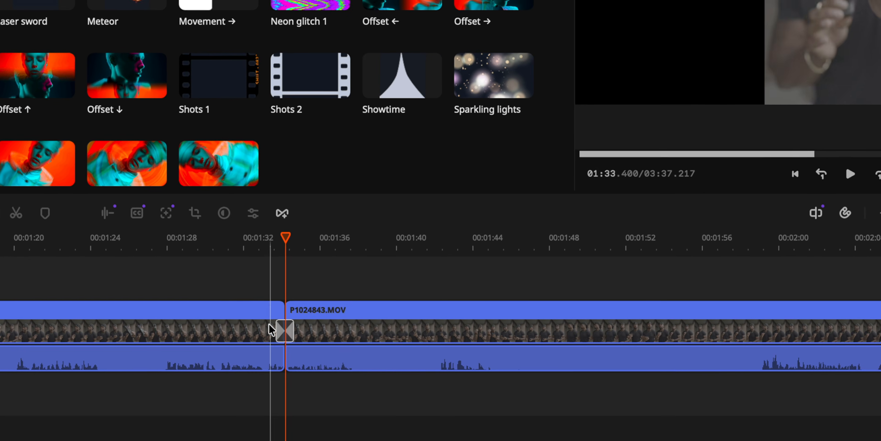
scroll(286, 335, "up", 5)
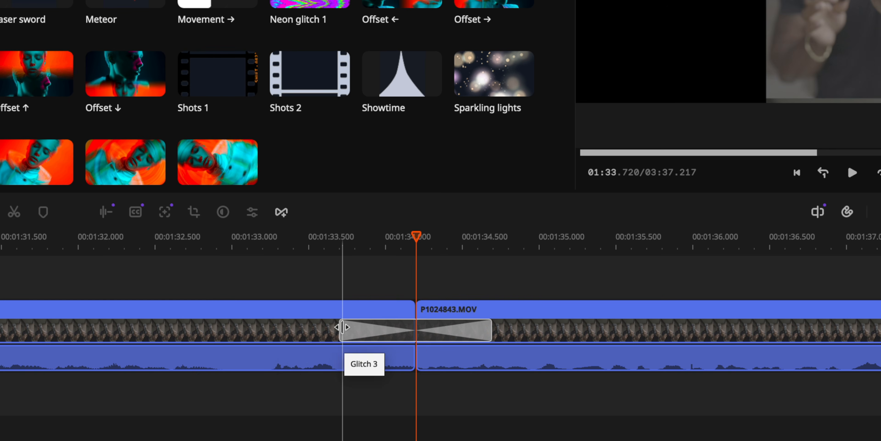
left_click_drag(338, 327, 302, 333)
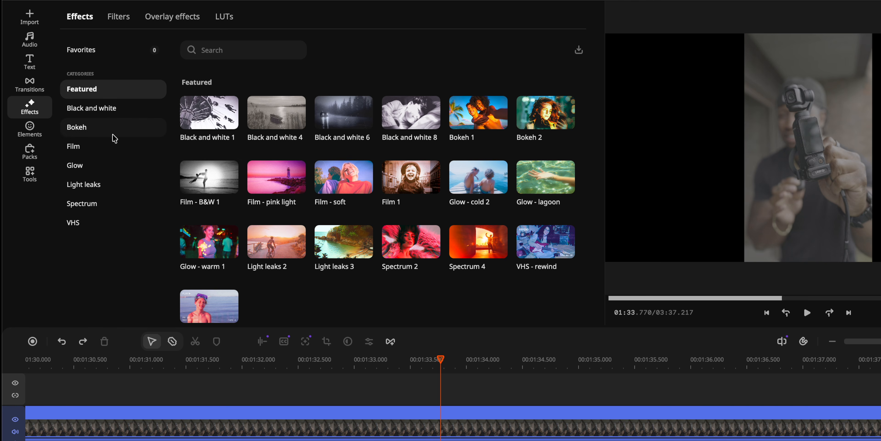
Look through the Bokeh, Film, Glow and Light leaks effects, plus the filters, overlay effects and LUTs
left_click(88, 123)
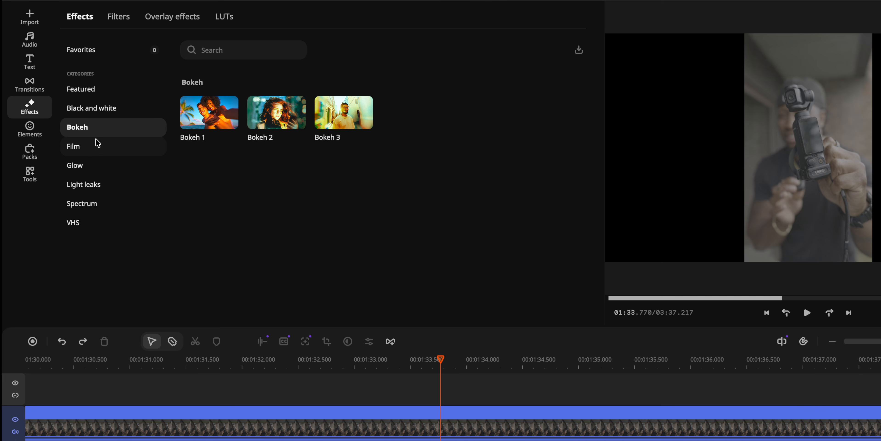
left_click(98, 143)
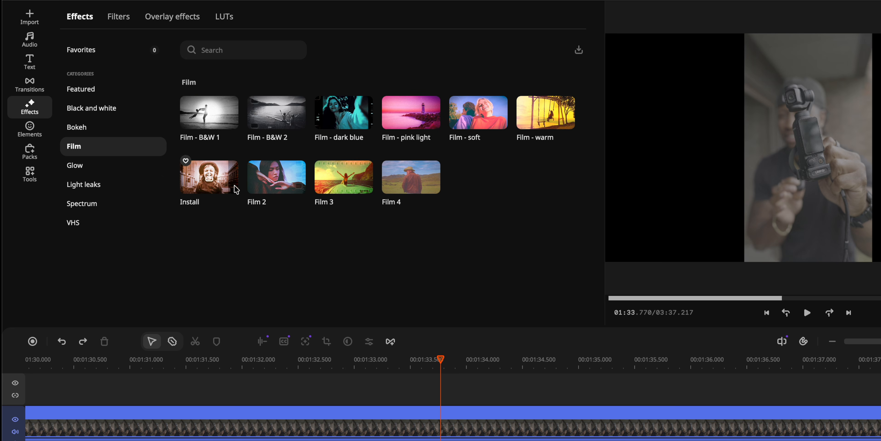
left_click(80, 167)
left_click(82, 185)
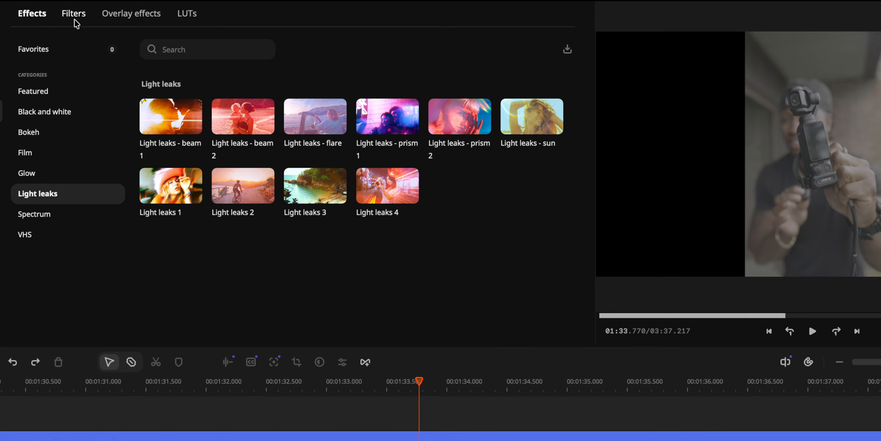
left_click(68, 11)
left_click(124, 18)
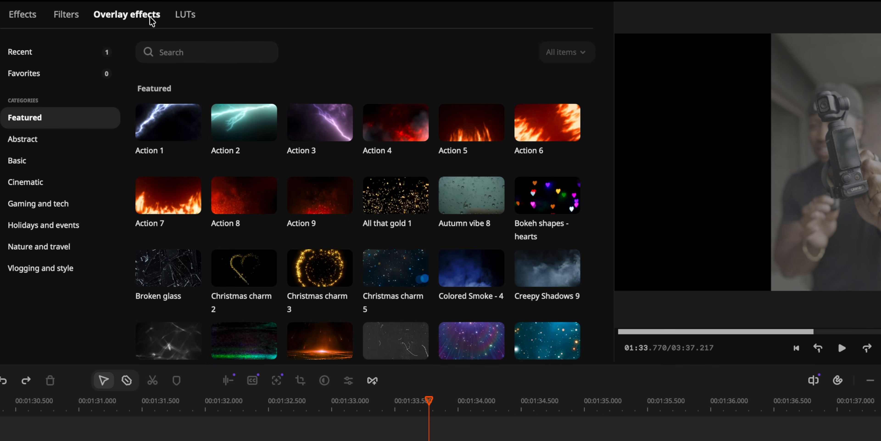
left_click(194, 18)
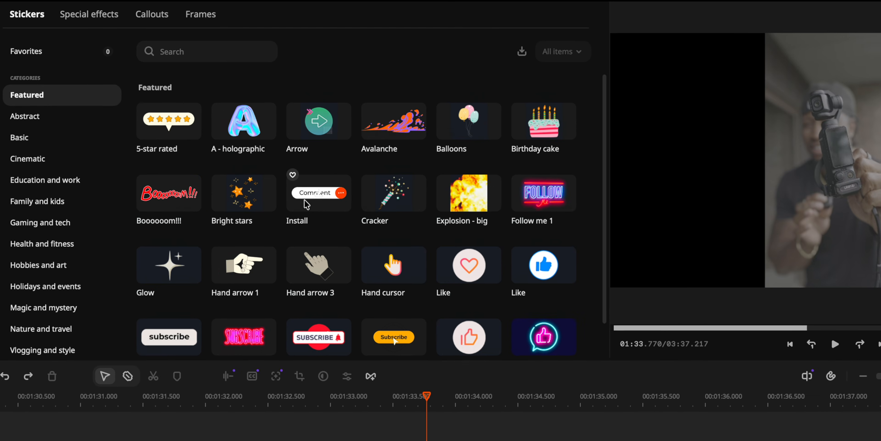
Look through the special effects, callouts and frames among the elements
left_click(89, 14)
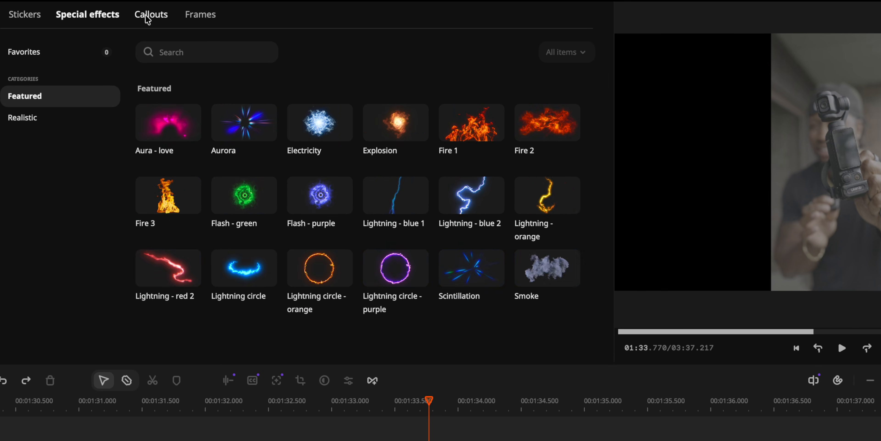
left_click(151, 17)
left_click(189, 16)
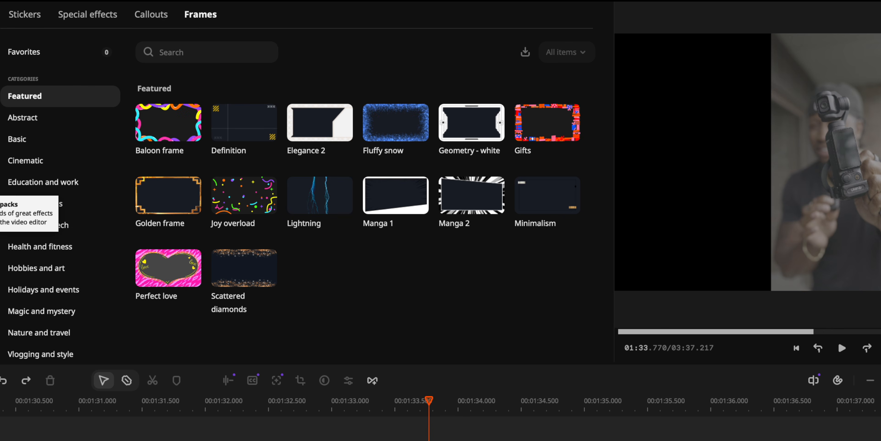
Search the packs for "cyb" and view the titles included in the Cyberpunk Pack
left_click(1, 209)
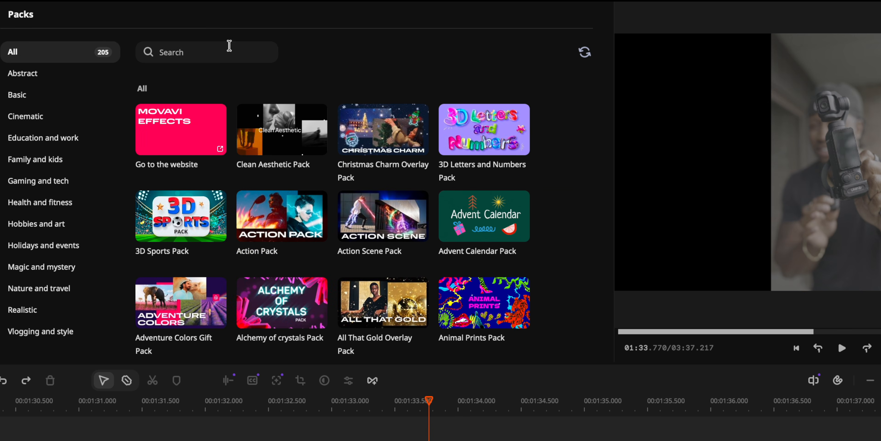
type("cyb")
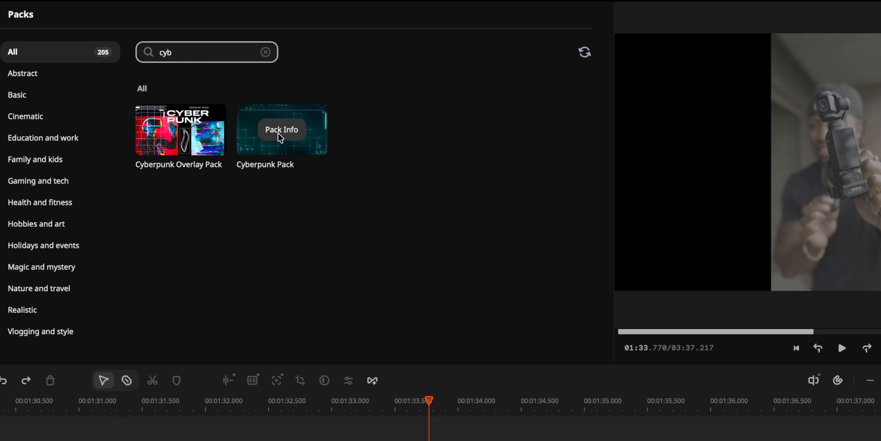
left_click(280, 133)
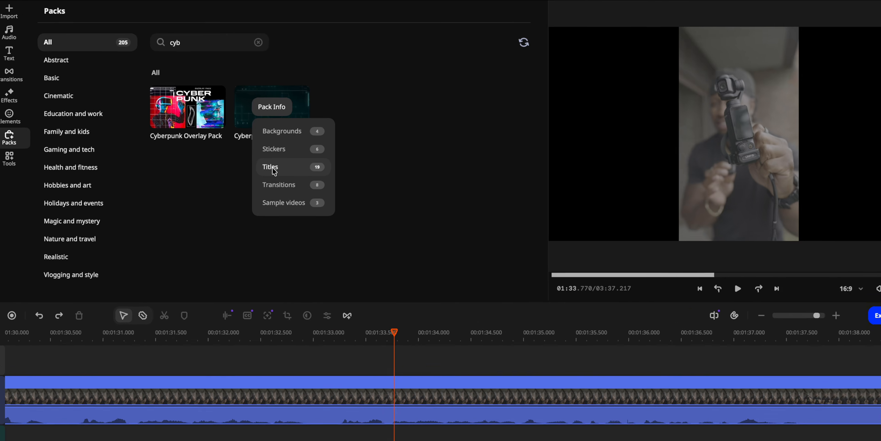
left_click(272, 167)
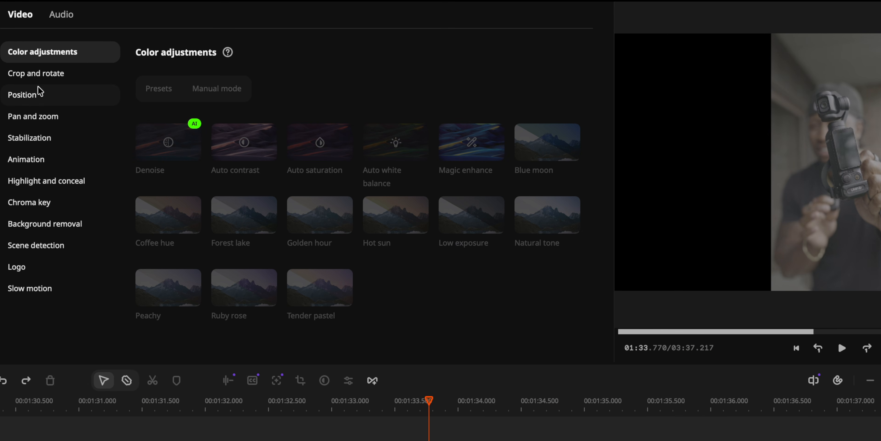
View the Stabilization tool and the manual mode of the video color adjustments
left_click(31, 139)
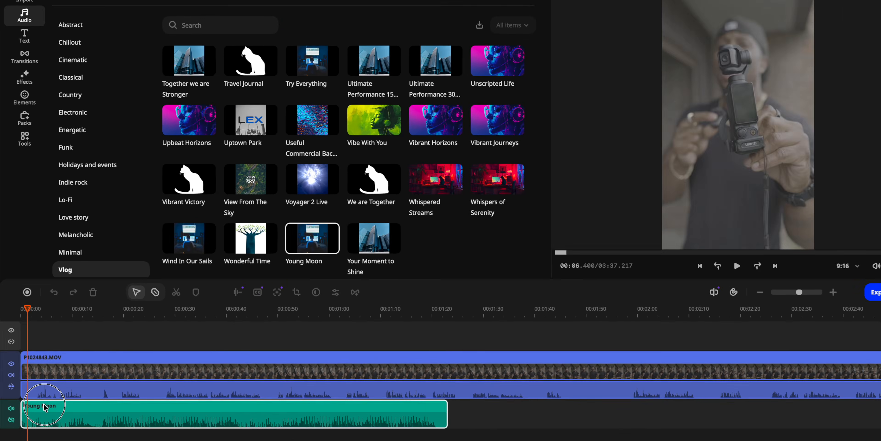
left_click(31, 72)
left_click(247, 0)
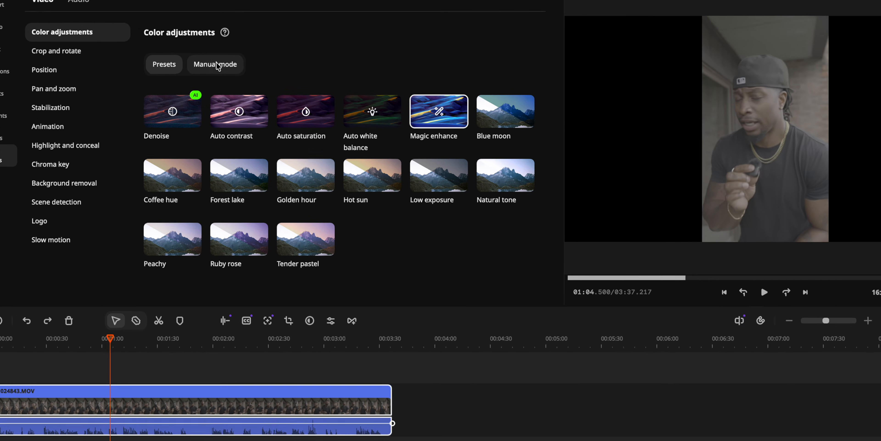
left_click(219, 68)
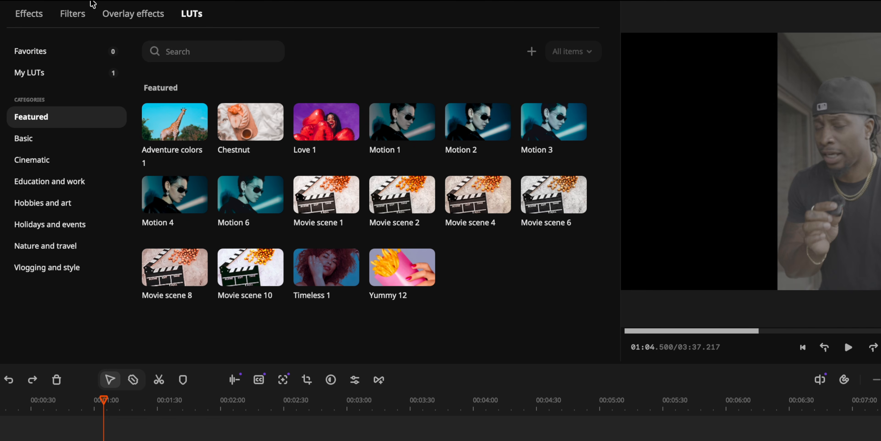
Apply the Utopia Fx6 LUT from My LUTs to the P1024843.MOV clip
left_click(73, 13)
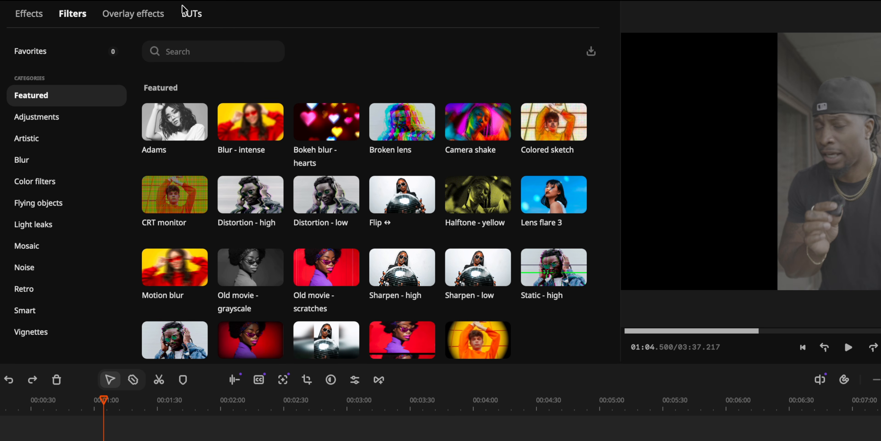
left_click(186, 12)
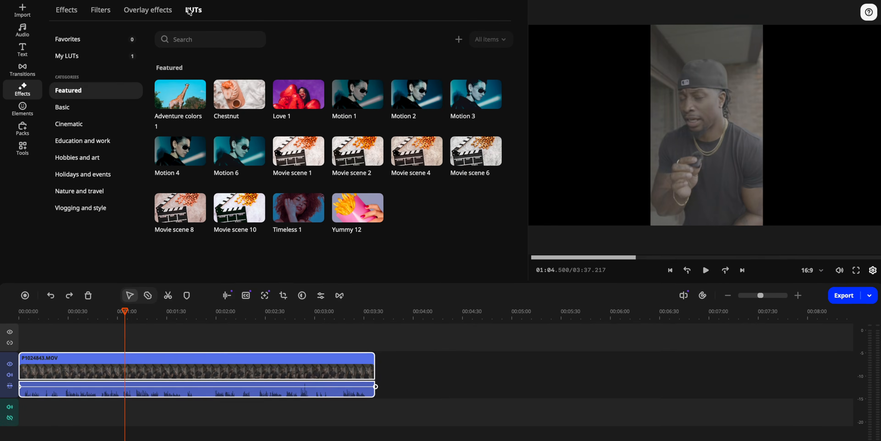
left_click(67, 56)
mouse_move(160, 82)
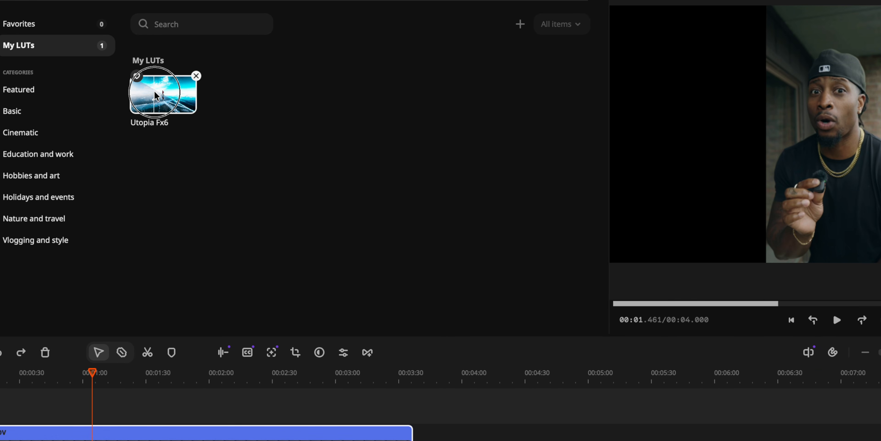
left_click_drag(156, 96, 118, 440)
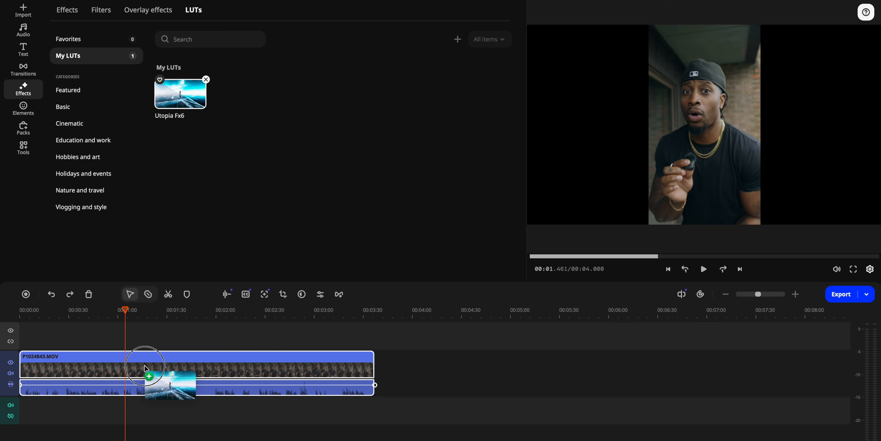
left_click_drag(145, 367, 146, 368)
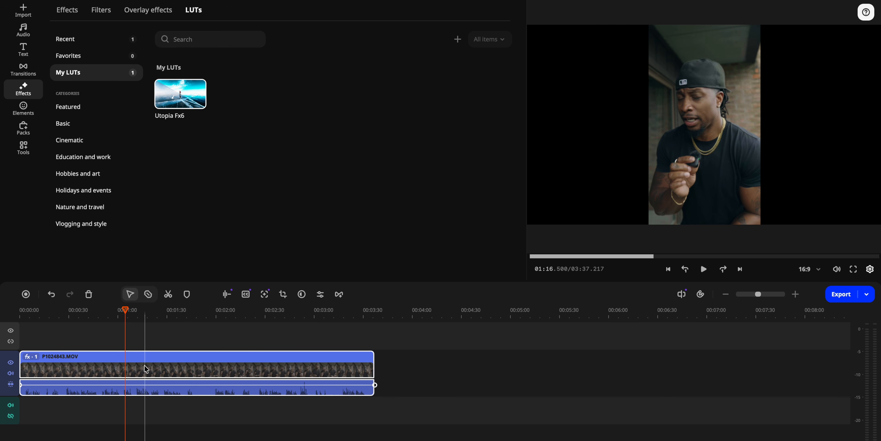
Apply the Enhanced voice recording sound autocorrect to the clip
left_click(24, 108)
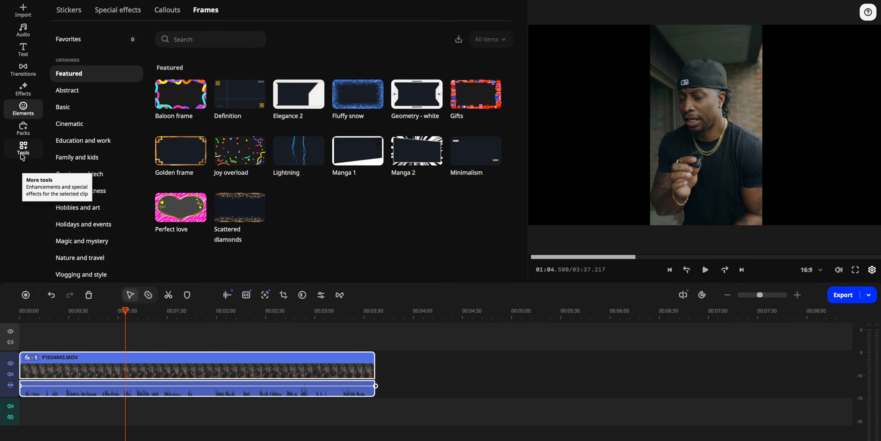
left_click(23, 151)
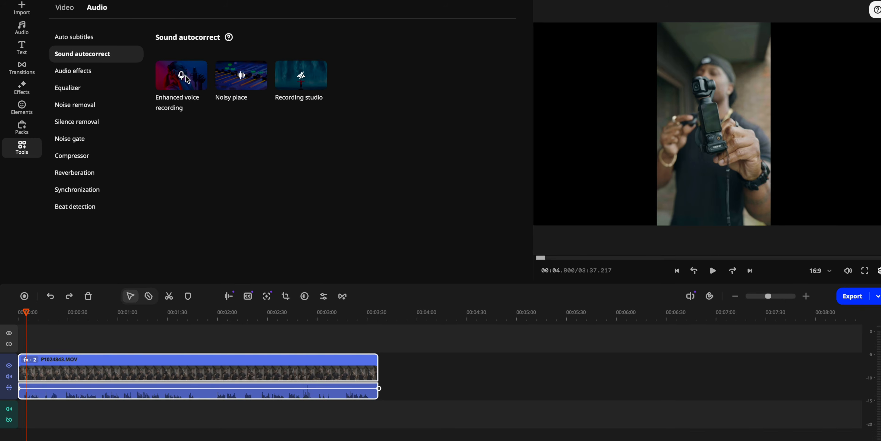
left_click(176, 100)
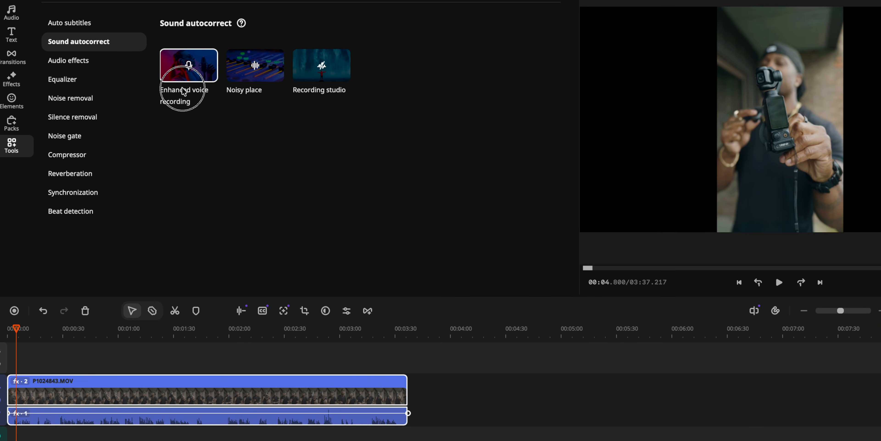
Turn off Noise removal within the clip's applied Enhanced voice recording effect
left_click(92, 394)
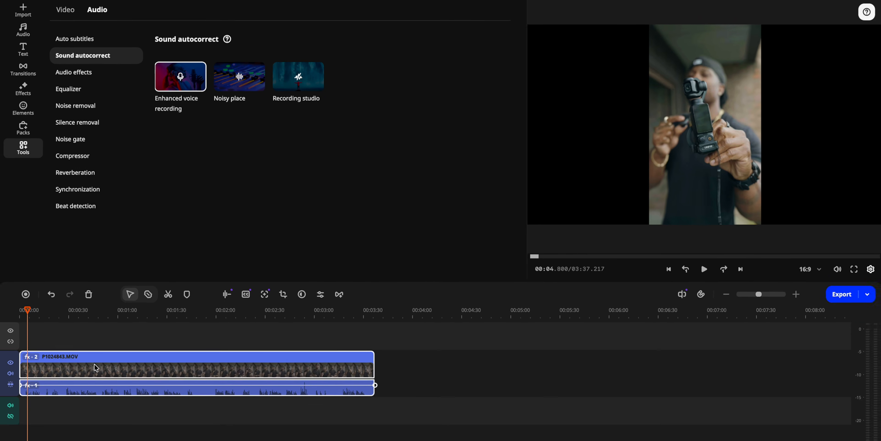
double_click(96, 368)
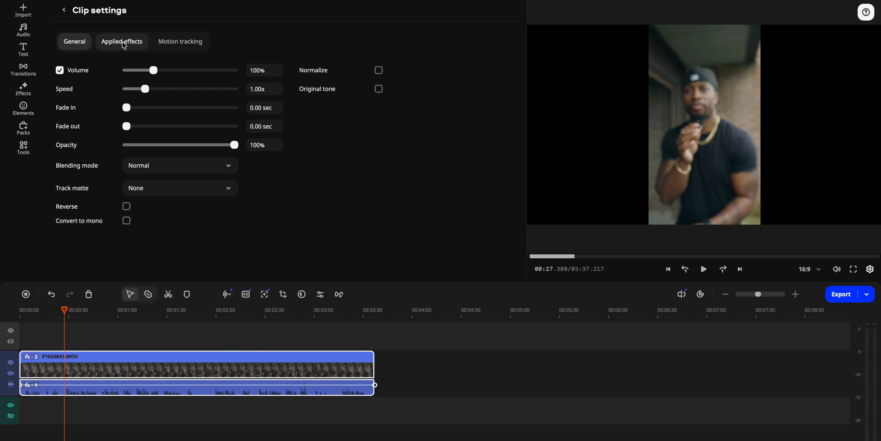
left_click(124, 42)
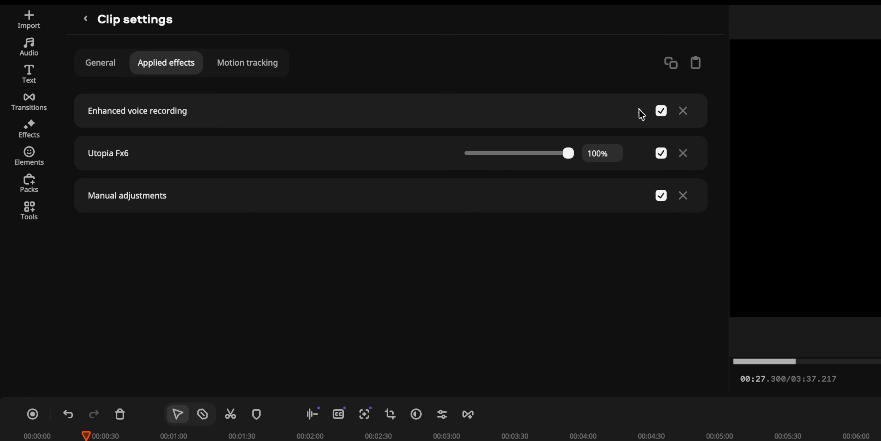
left_click(639, 110)
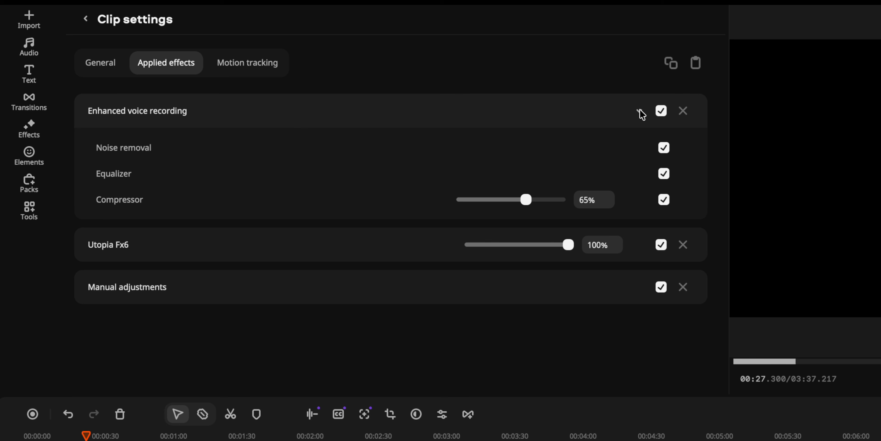
left_click(666, 150)
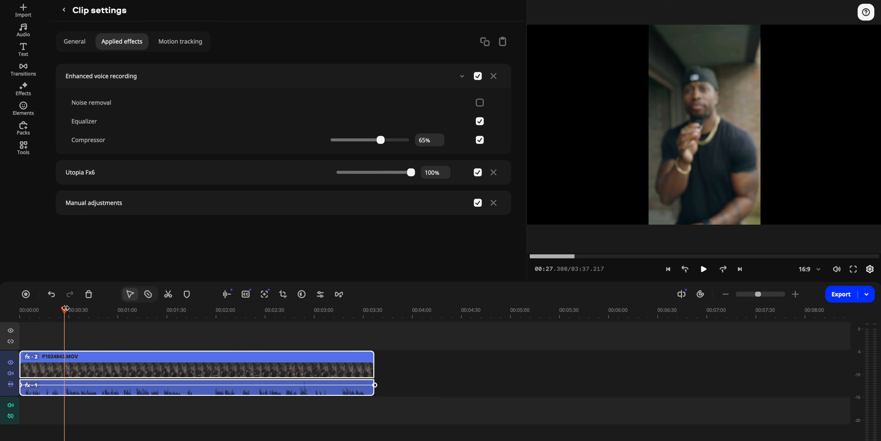
Set the manual silence removal duration to 0.7 sec and its delay to 0.16 sec
left_click_drag(65, 308, 120, 311)
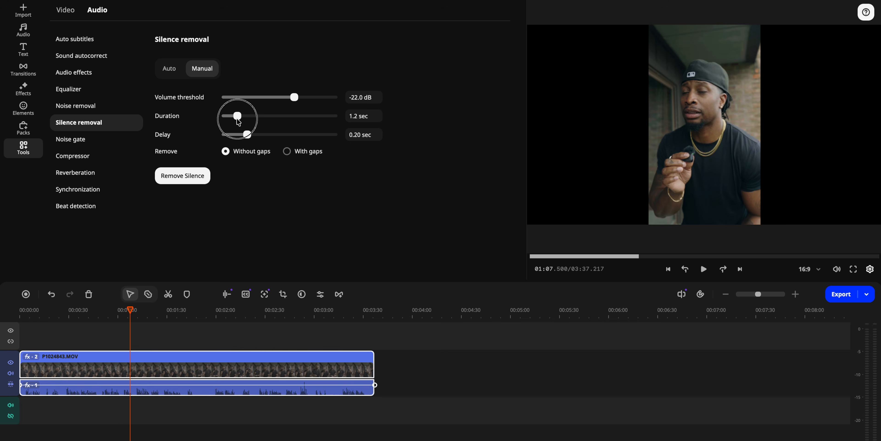
left_click_drag(236, 118, 219, 113)
left_click_drag(293, 154, 319, 170)
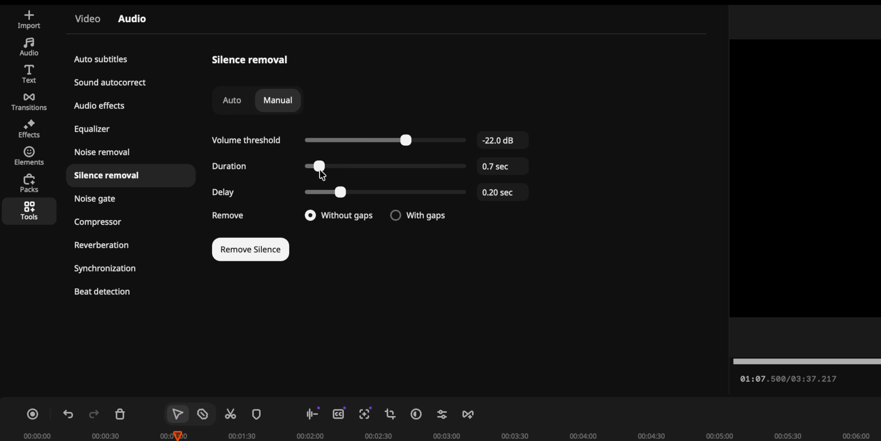
left_click(339, 192)
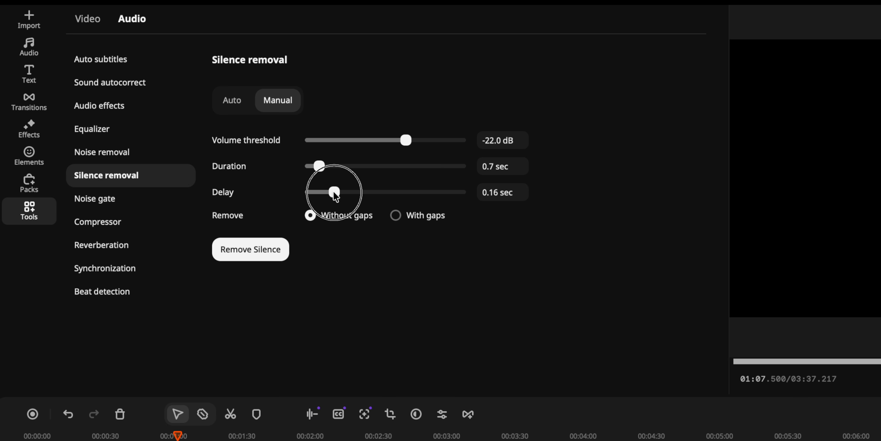
Remove the silent parts from the P1024843.MOV clip without leaving gaps
left_click(274, 249)
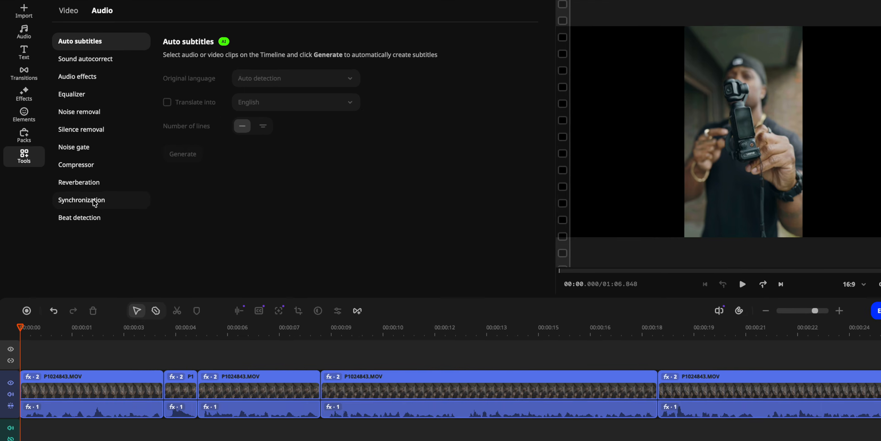
left_click(94, 202)
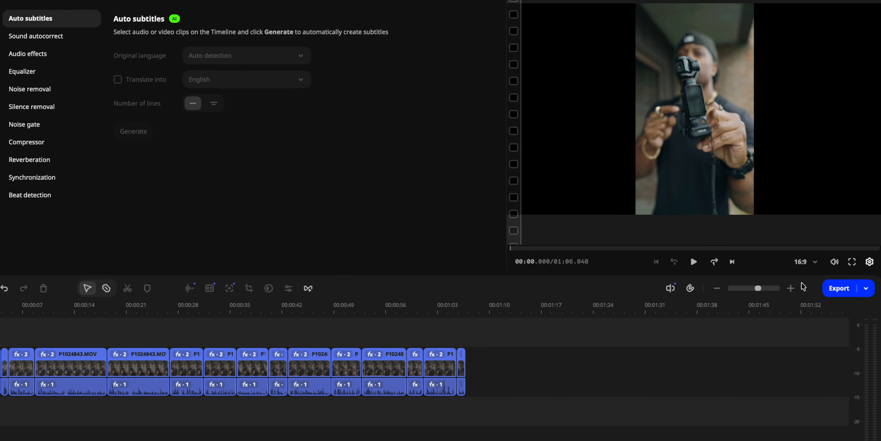
Change the project's aspect ratio to Instagram story/IGTV/TikTok 9:16
left_click(804, 287)
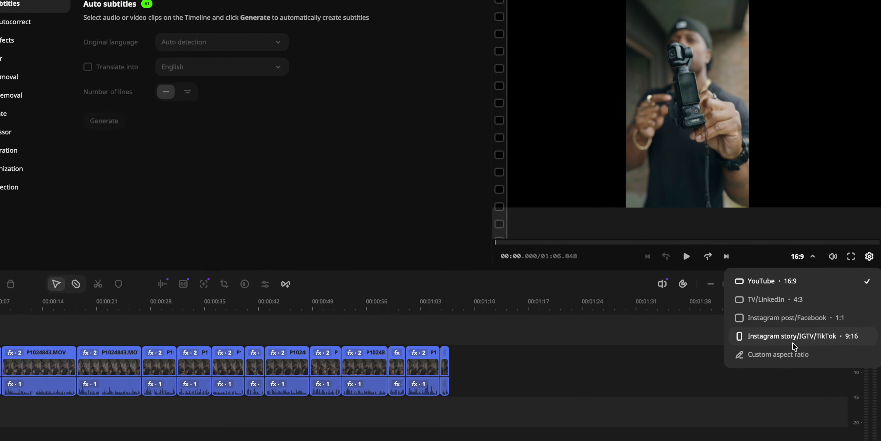
left_click(770, 320)
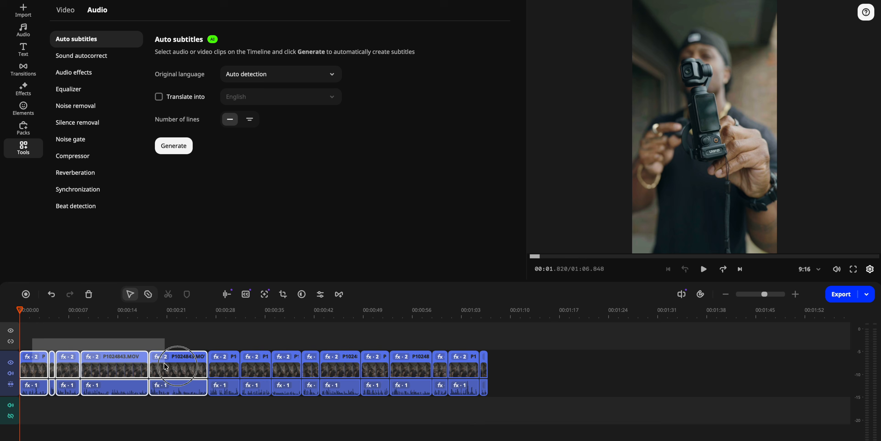
Generate single-line auto subtitles for all clips on the timeline using automatic language detection
left_click_drag(165, 366, 491, 374)
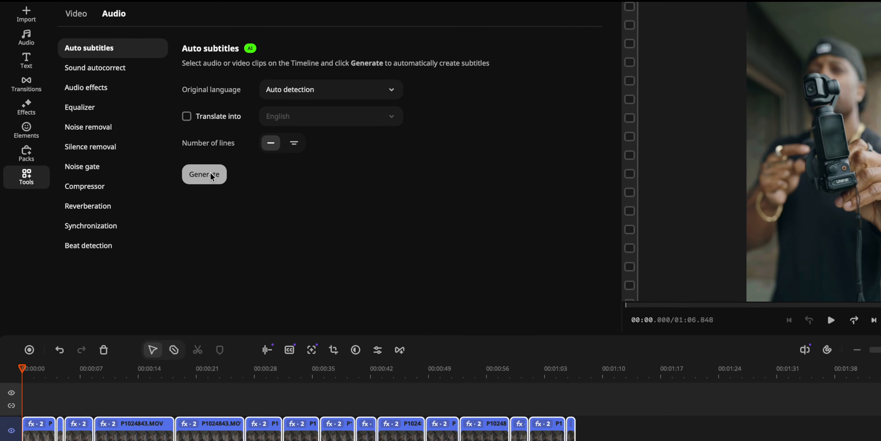
left_click(244, 207)
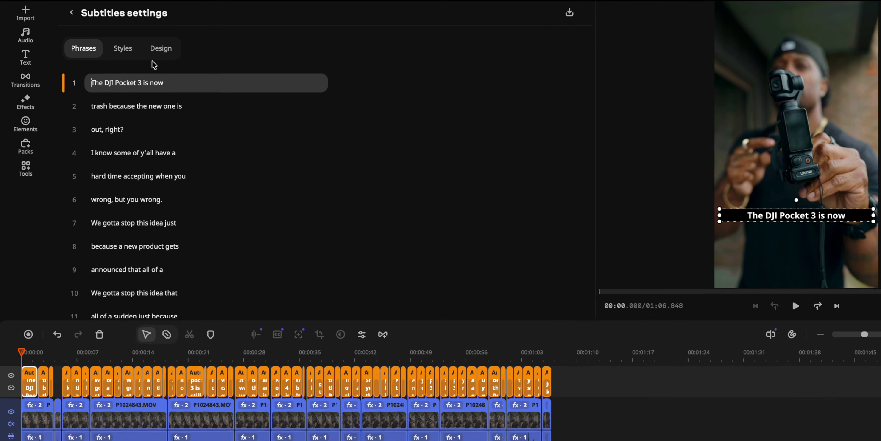
Examine the generated subtitle phrases, the available subtitle styles, and the font and design options
scroll(135, 157, "down", 3)
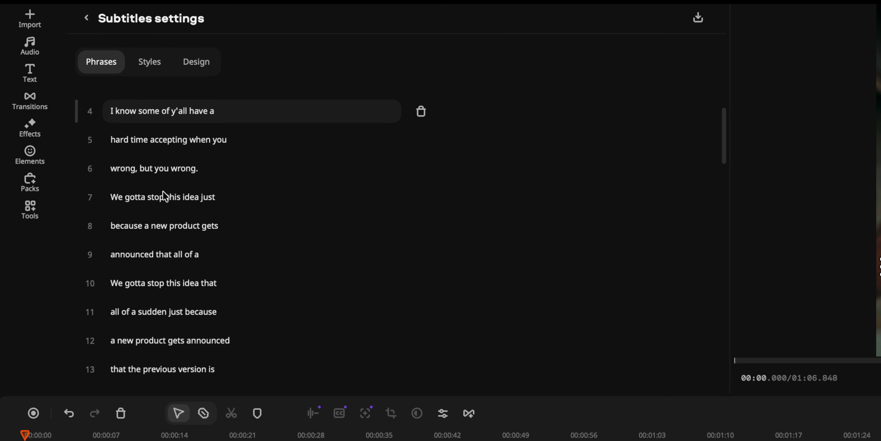
scroll(165, 196, "up", 3)
left_click(146, 64)
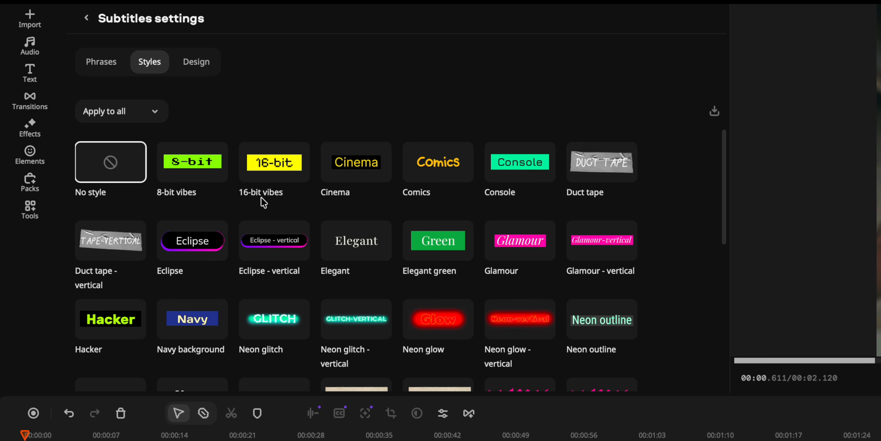
scroll(262, 198, "down", 3)
scroll(262, 198, "up", 3)
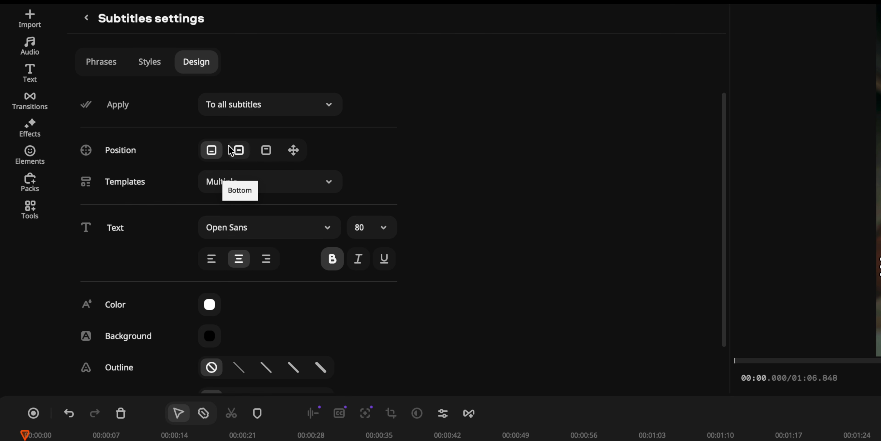
left_click(260, 236)
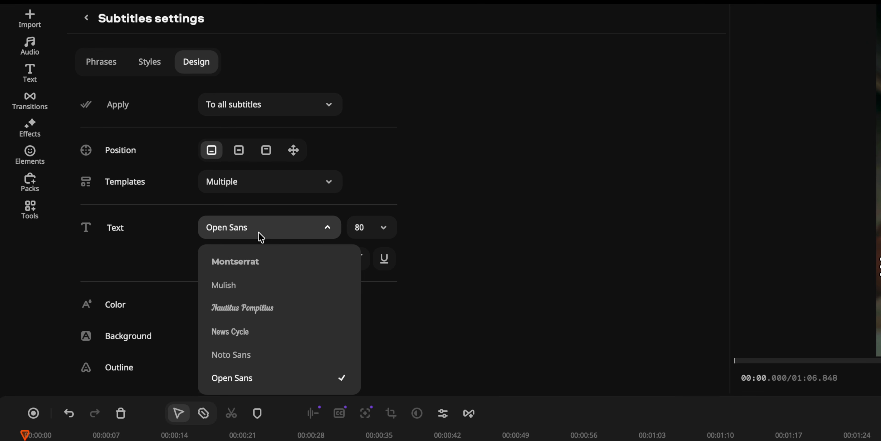
left_click(520, 190)
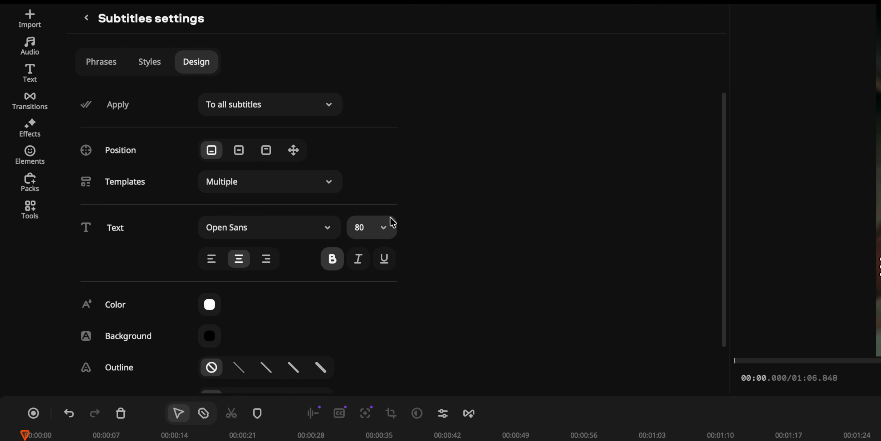
scroll(258, 332, "down", 3)
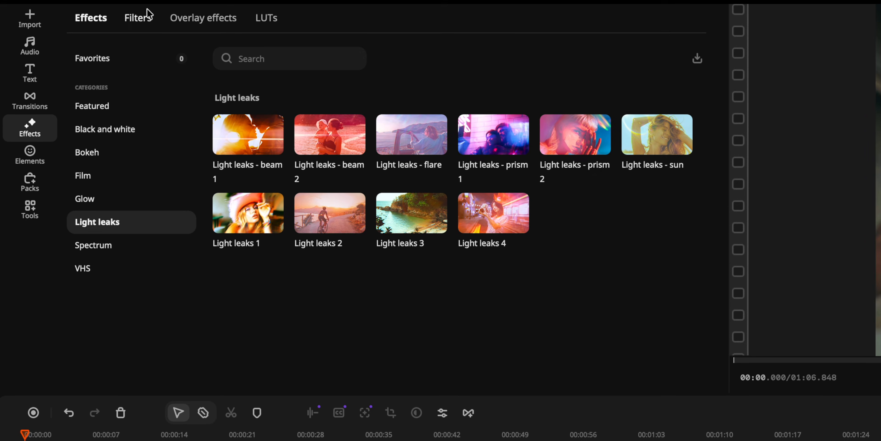
Apply the Action 4 overlay effect to the fifth P1024843.MOV segment on the timeline and play back the result
left_click(139, 20)
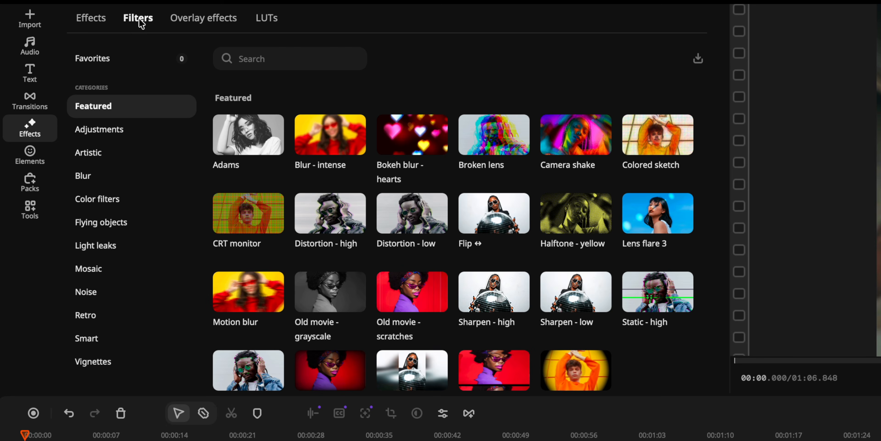
left_click(191, 23)
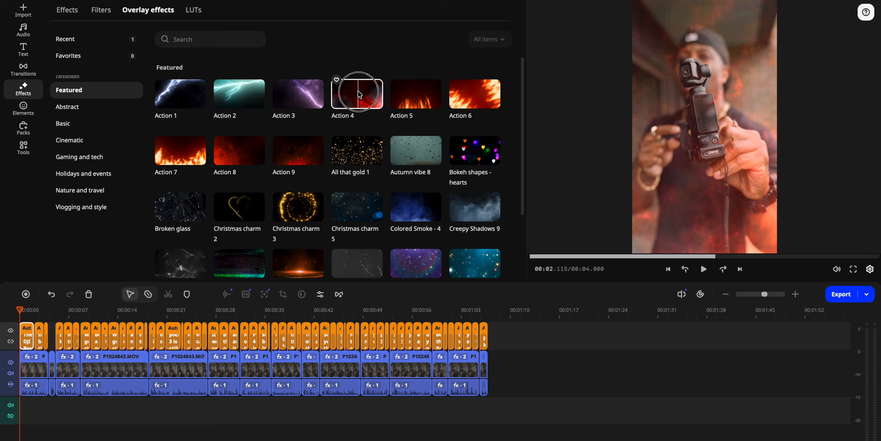
left_click_drag(213, 261, 161, 359)
key("space")
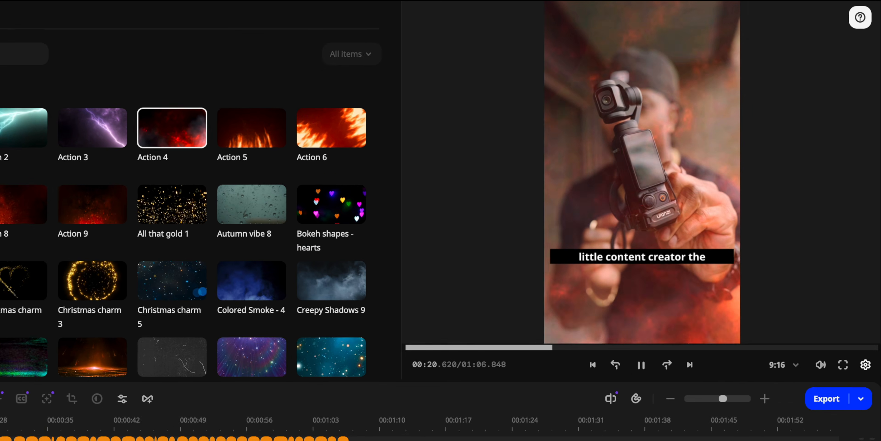
key("space")
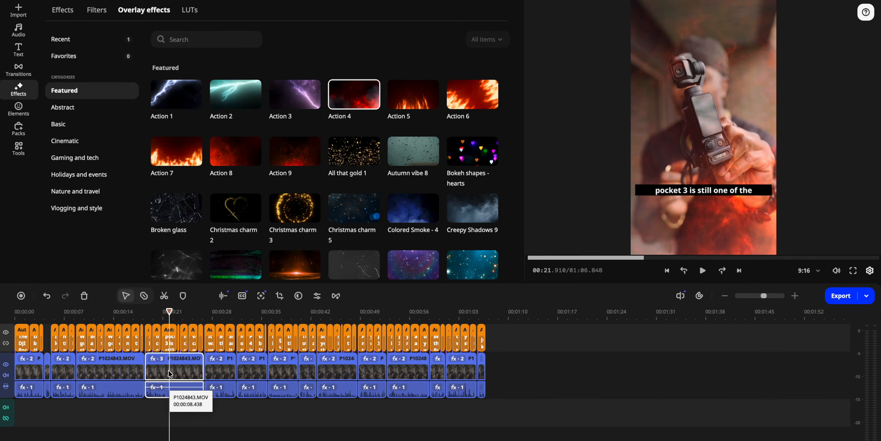
Reduce the Action 4 effect's intensity to 33% on the fifth segment and open its blending mode options
left_click(187, 366)
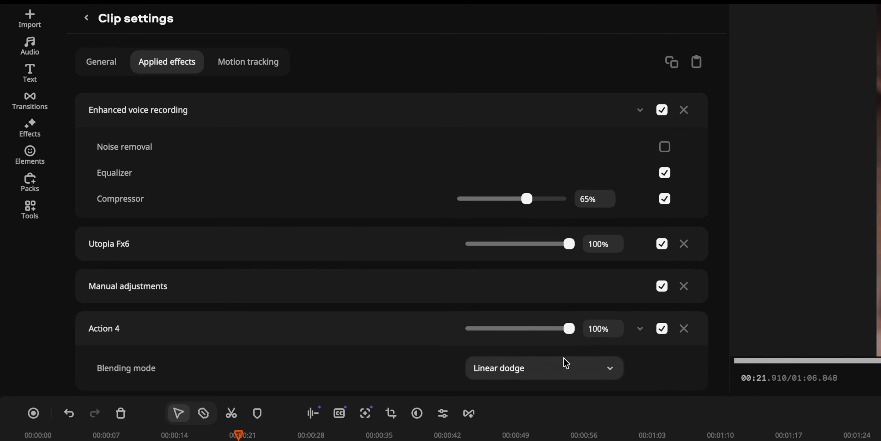
left_click_drag(568, 339, 509, 341)
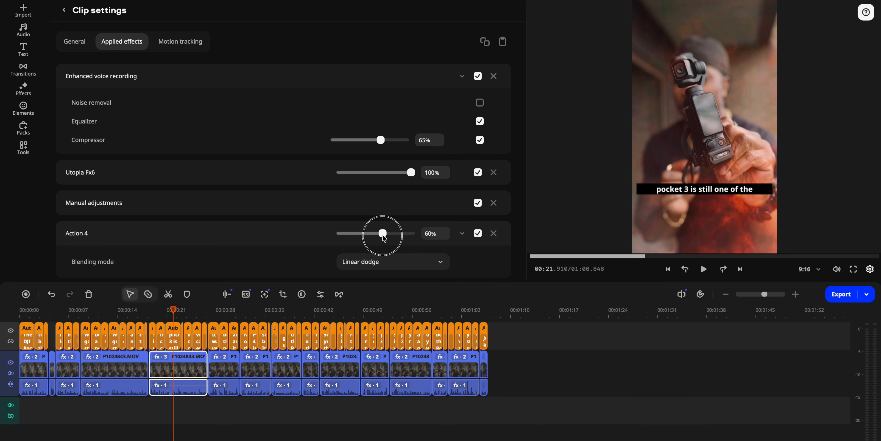
left_click(386, 261)
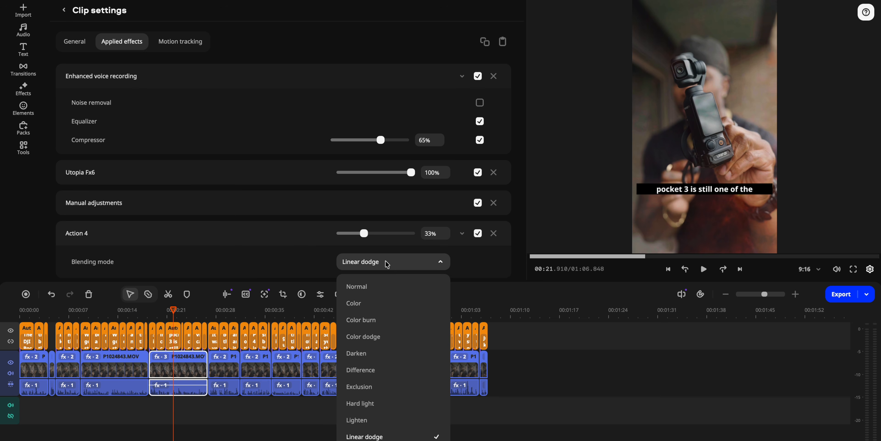